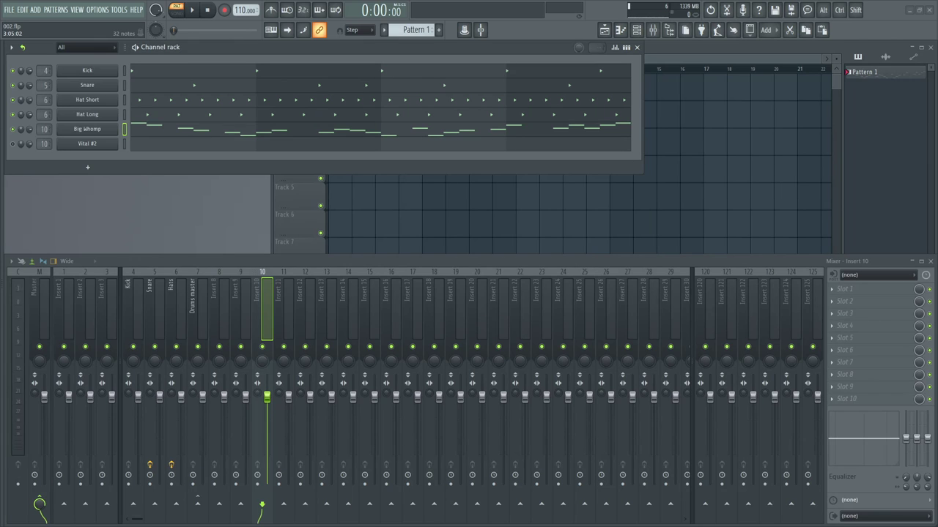
- Play Pattern 1 at 110 BPM to hear the kick, snare, hat and Big Whomp bass
{"action": "left_click", "coordinate": [194, 10]}
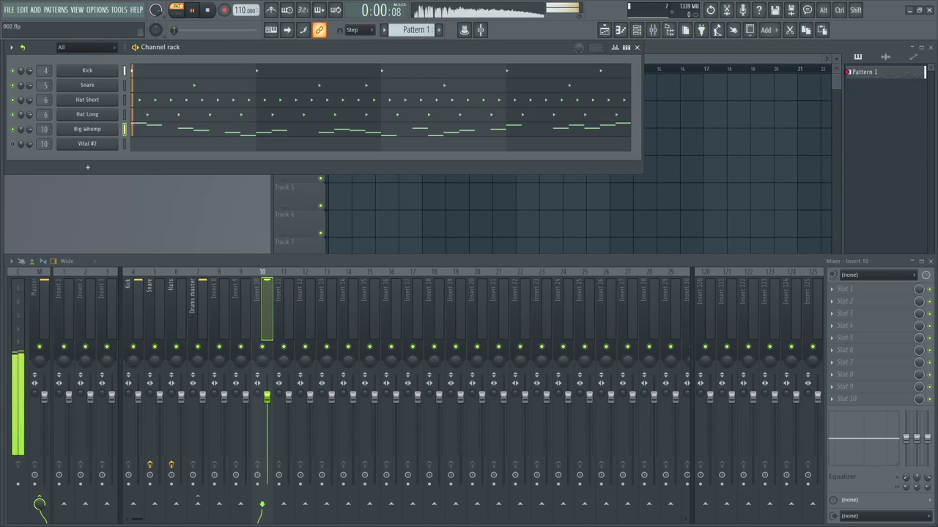
- Stop playback, open the Vital #2 synth, and reset it to an initialized preset
{"action": "left_click", "coordinate": [207, 10]}
{"action": "left_click", "coordinate": [84, 145]}
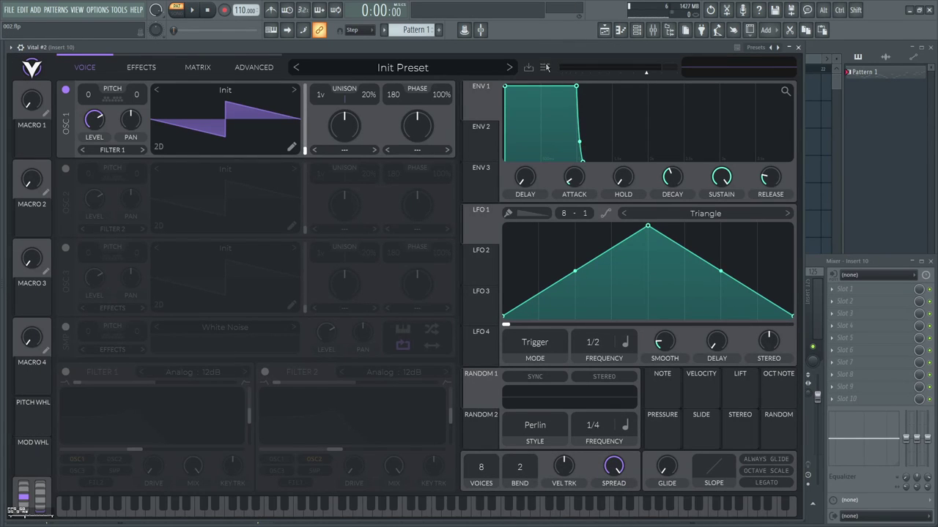
{"action": "left_click", "coordinate": [545, 67]}
{"action": "left_click", "coordinate": [567, 172]}
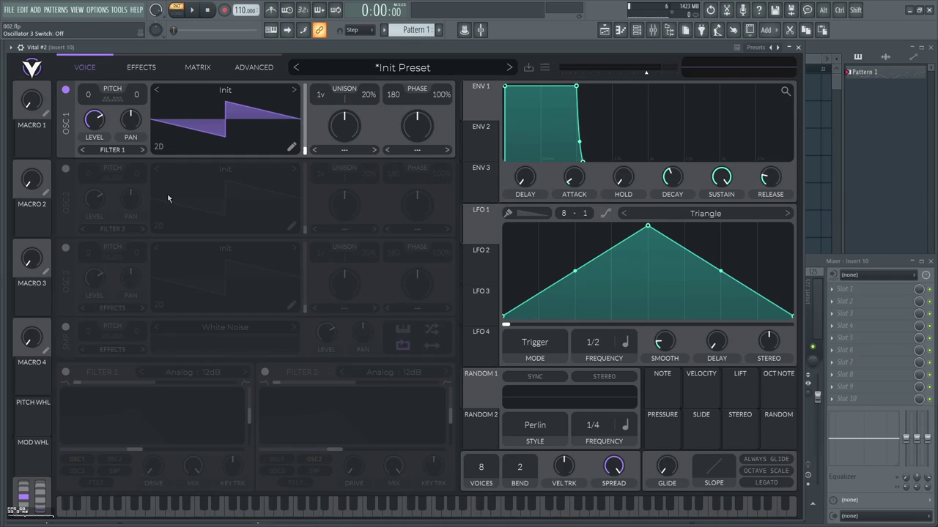
- Enable oscillators 2 and 3 and load the Basic Shapes wavetable into oscillator 1
{"action": "left_click", "coordinate": [65, 168]}
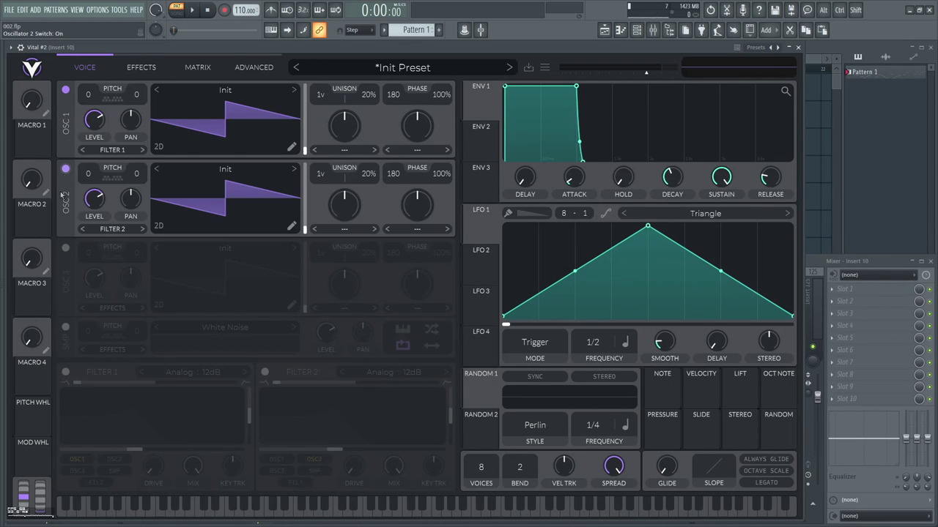
{"action": "left_click", "coordinate": [65, 249]}
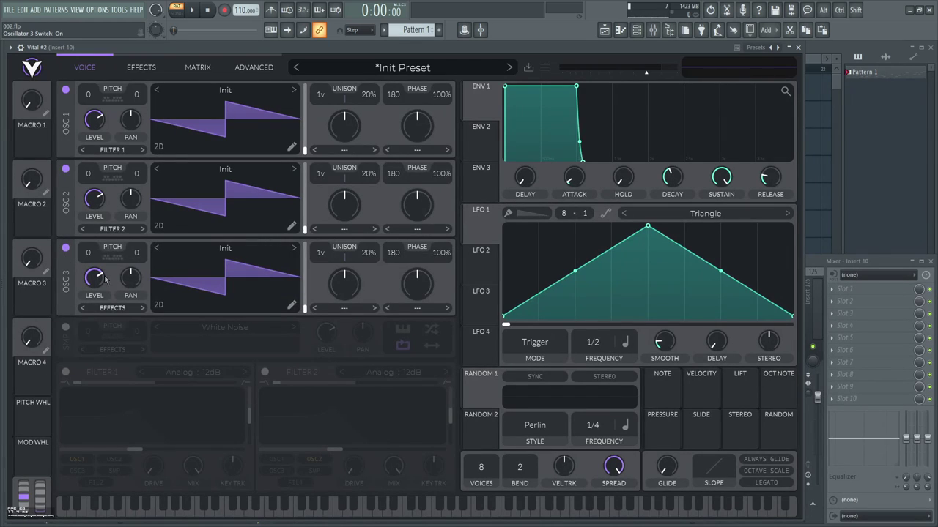
{"action": "left_click", "coordinate": [216, 94]}
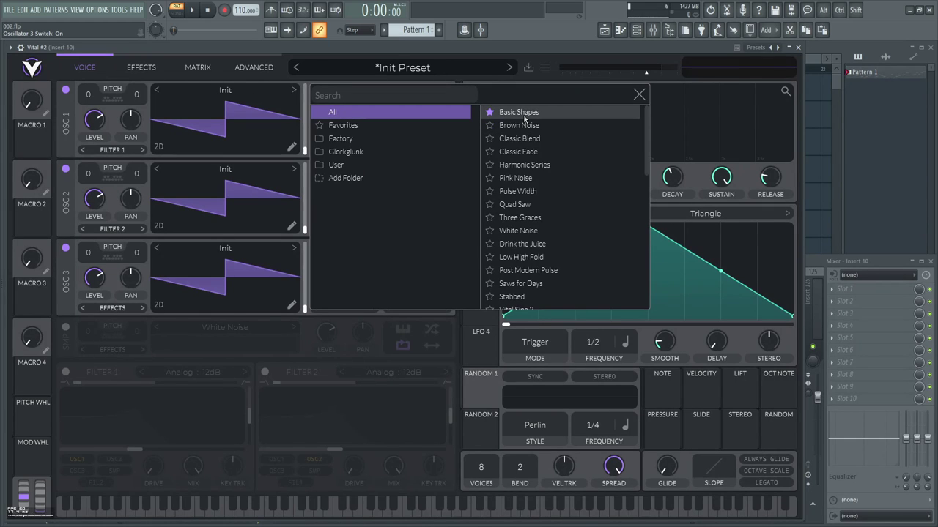
{"action": "left_click", "coordinate": [523, 117]}
- Copy oscillator 1's sine wavetable and paste it onto oscillators 2 and 3
{"action": "right_click", "coordinate": [213, 120]}
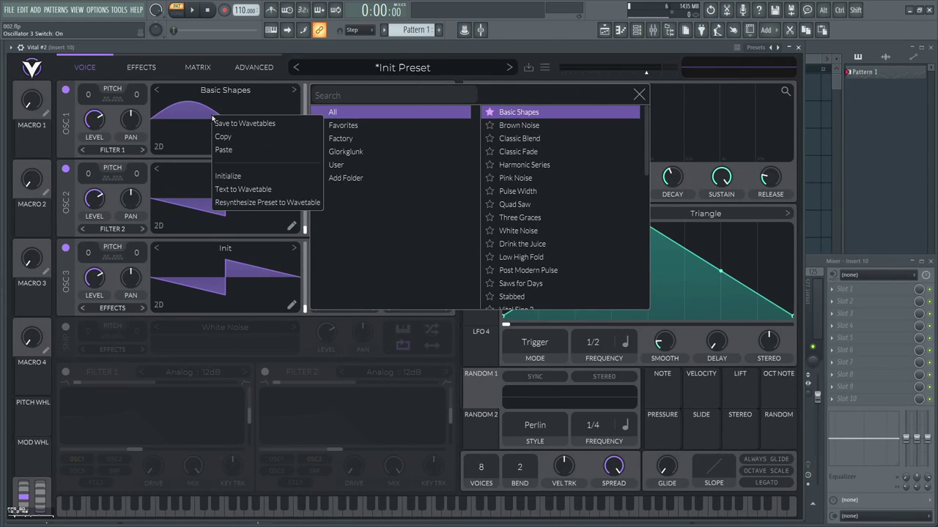
{"action": "left_click", "coordinate": [222, 136]}
{"action": "left_click", "coordinate": [199, 205]}
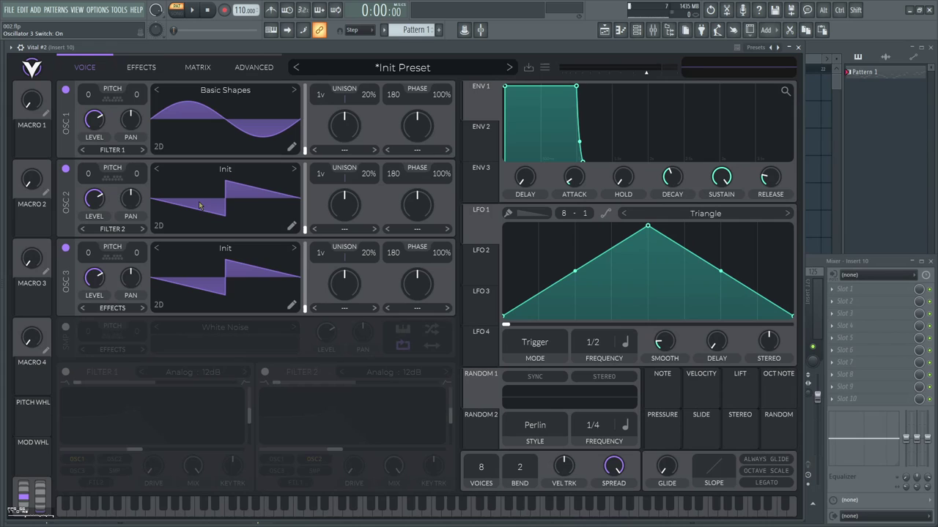
{"action": "right_click", "coordinate": [208, 206]}
{"action": "left_click", "coordinate": [218, 235]}
{"action": "right_click", "coordinate": [208, 270]}
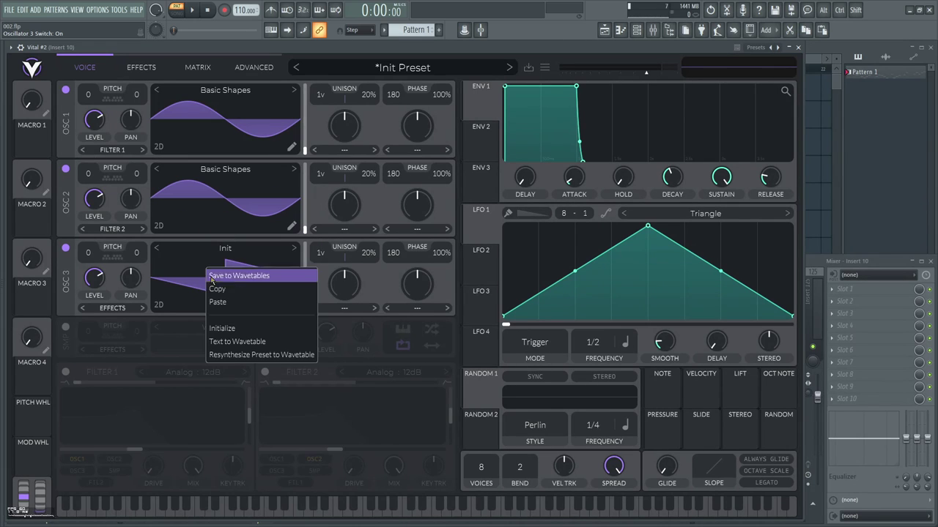
{"action": "left_click", "coordinate": [217, 302]}
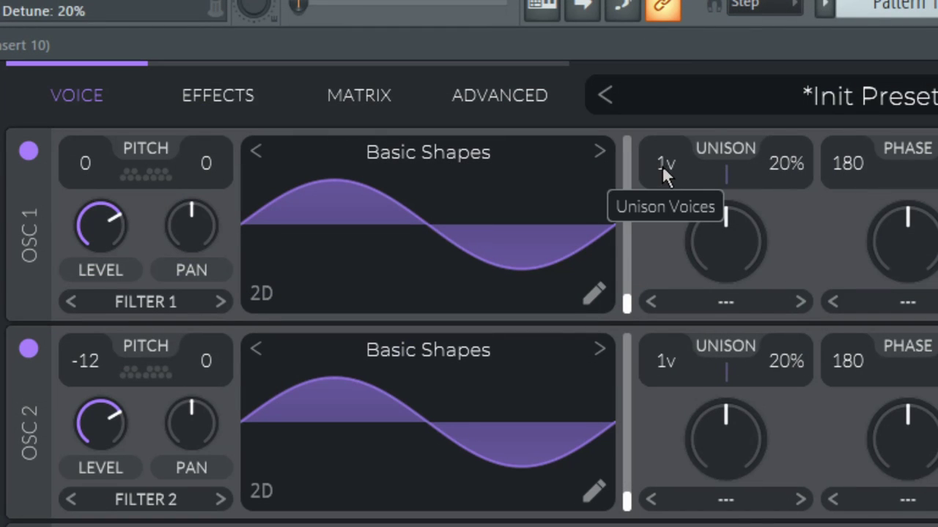
- Give oscillators 1, 2 and 3 three unison voices each, with unison detune cut to 1%
{"action": "left_click_drag", "start_coordinate": [318, 94], "coordinate": [320, 84]}
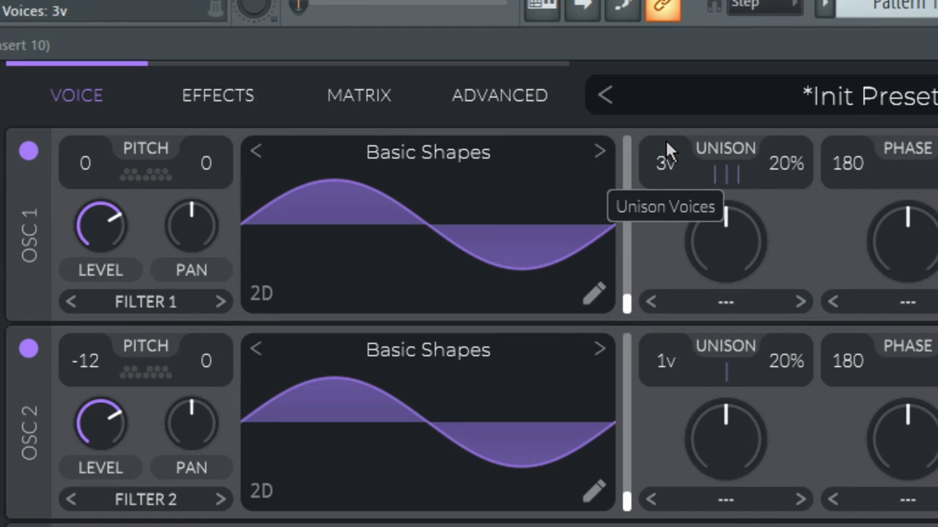
{"action": "left_click_drag", "start_coordinate": [786, 164], "coordinate": [779, 242]}
{"action": "left_click_drag", "start_coordinate": [664, 352], "coordinate": [669, 330]}
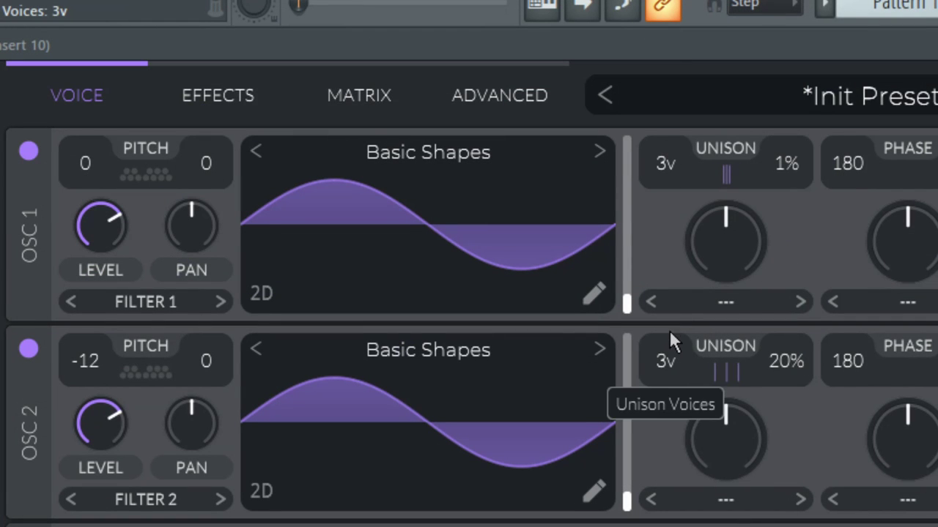
{"action": "left_click_drag", "start_coordinate": [787, 358], "coordinate": [784, 408]}
{"action": "left_click_drag", "start_coordinate": [669, 425], "coordinate": [669, 406]}
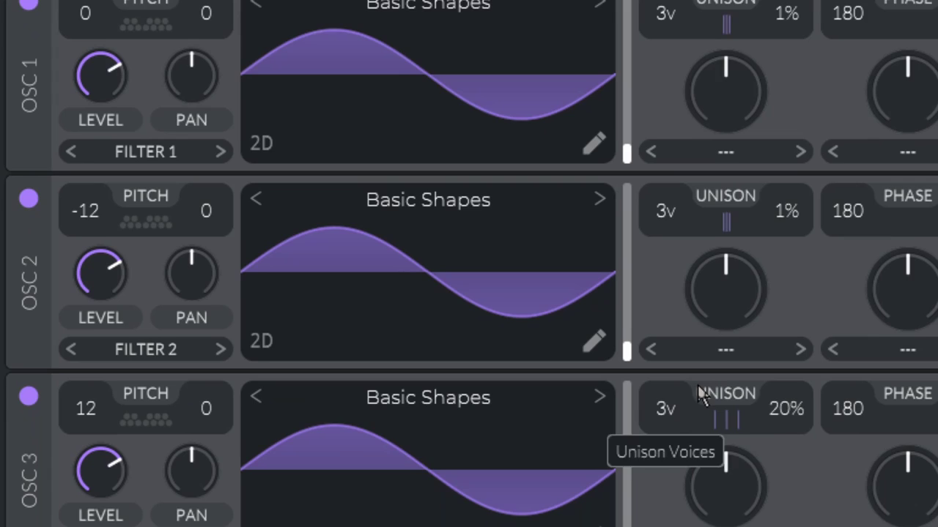
{"action": "left_click_drag", "start_coordinate": [786, 410], "coordinate": [783, 446]}
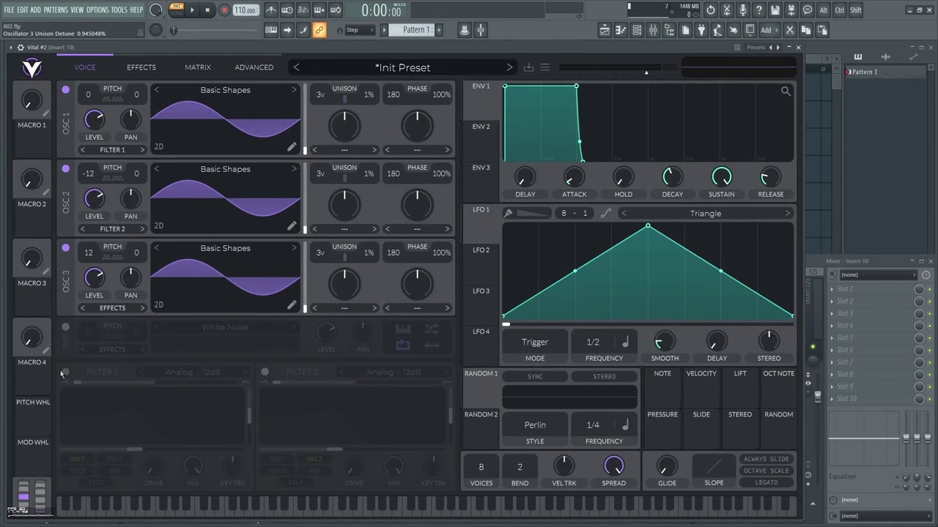
- Switch on Filter 1 and send oscillators 1, 2 and 3 into it
{"action": "left_click", "coordinate": [64, 372]}
{"action": "left_click", "coordinate": [112, 149]}
{"action": "left_click", "coordinate": [109, 162]}
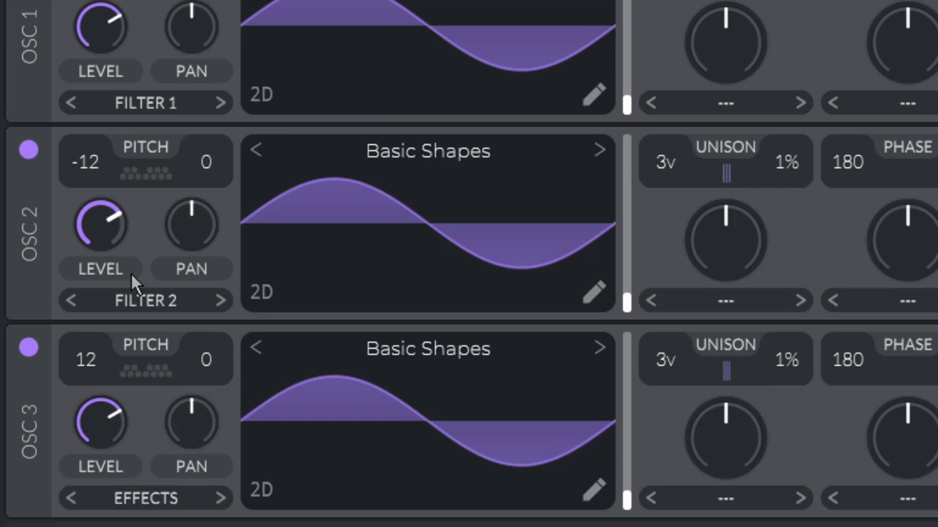
{"action": "left_click", "coordinate": [129, 298]}
{"action": "left_click", "coordinate": [86, 334]}
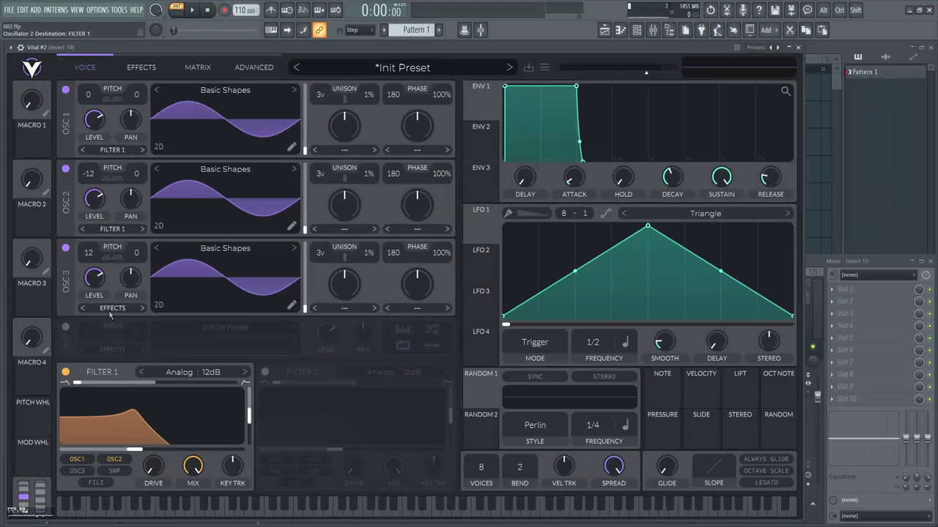
{"action": "left_click", "coordinate": [112, 307]}
{"action": "left_click", "coordinate": [110, 319]}
- Make Filter 1 a Dirty 24dB filter blended fully to high-pass with 0% resonance
{"action": "left_click", "coordinate": [198, 372]}
{"action": "left_click", "coordinate": [348, 388]}
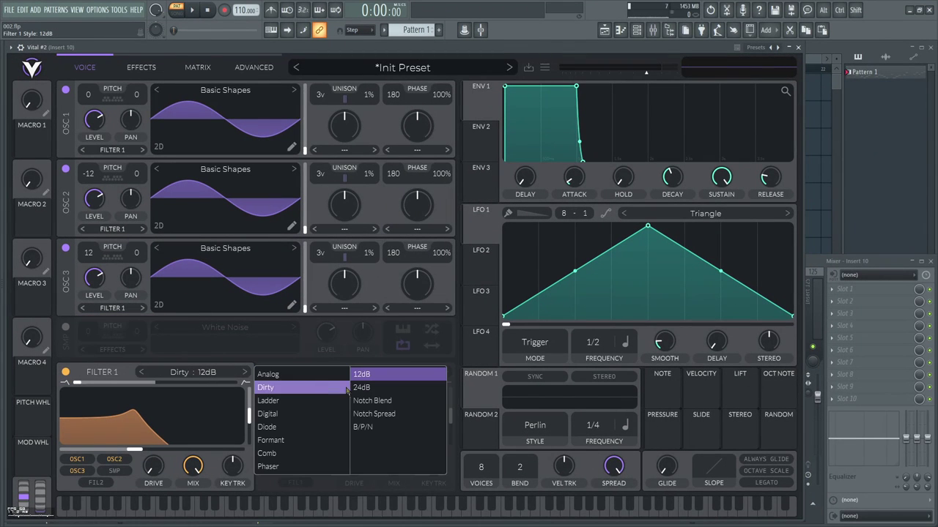
{"action": "left_click", "coordinate": [362, 387]}
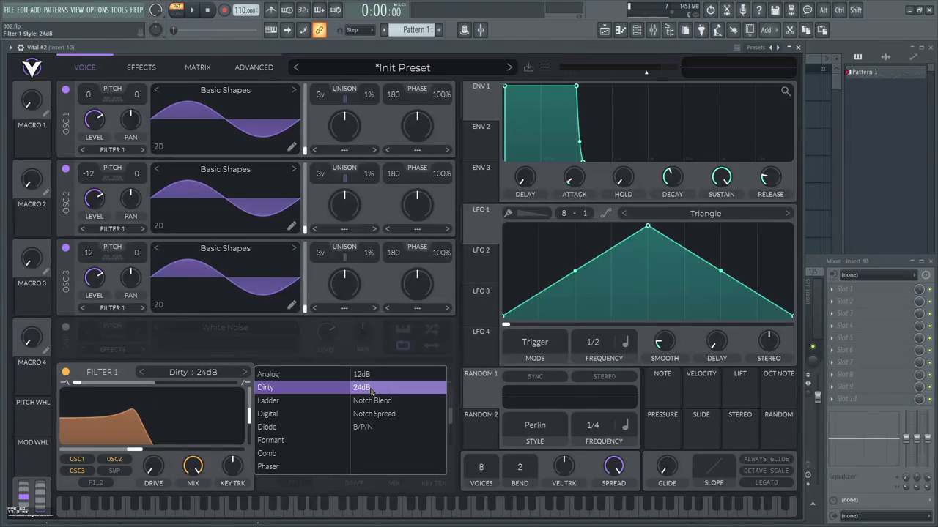
{"action": "left_click", "coordinate": [231, 355]}
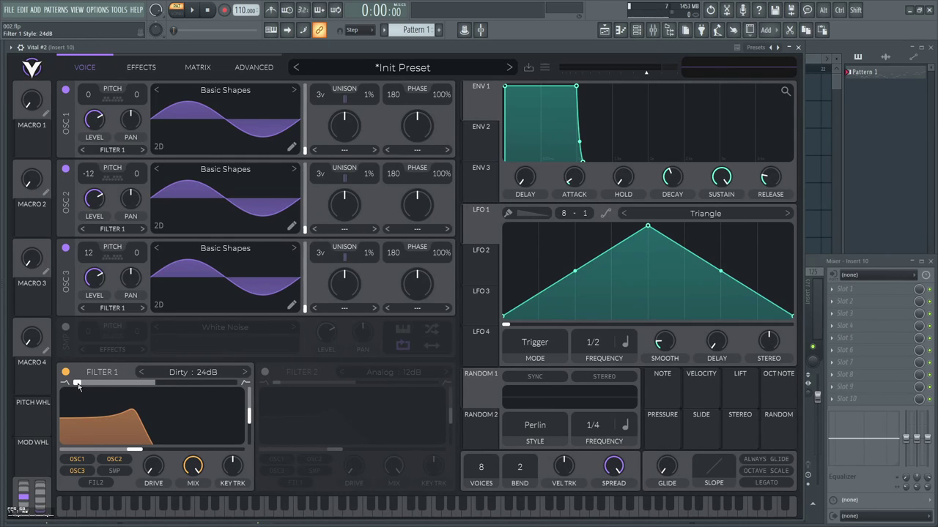
{"action": "left_click_drag", "start_coordinate": [79, 384], "coordinate": [259, 389]}
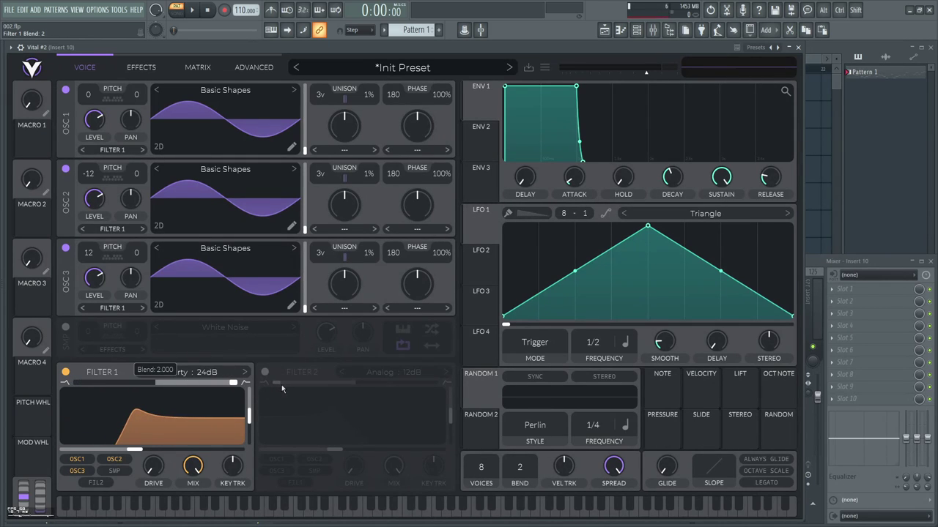
{"action": "scroll", "coordinate": [154, 454], "scroll_direction": "down", "scroll_amount": 3}
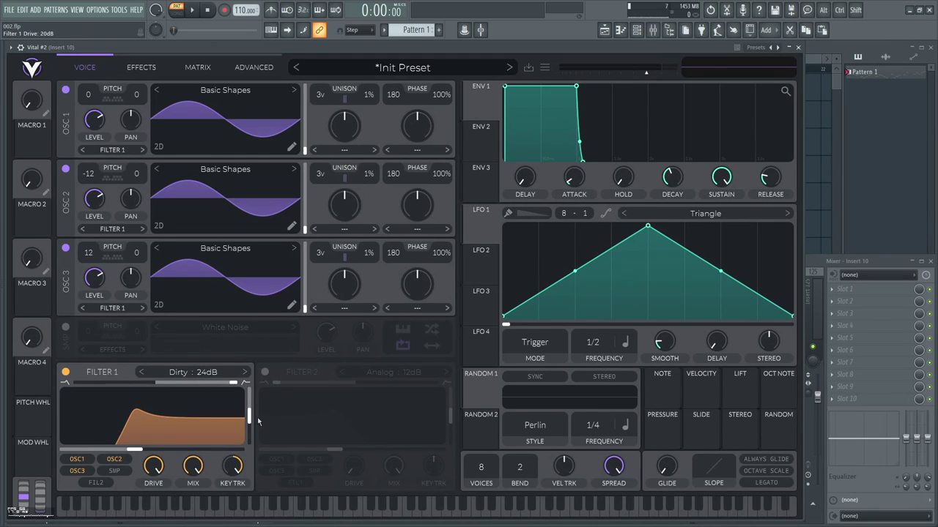
{"action": "left_click_drag", "start_coordinate": [255, 421], "coordinate": [248, 458]}
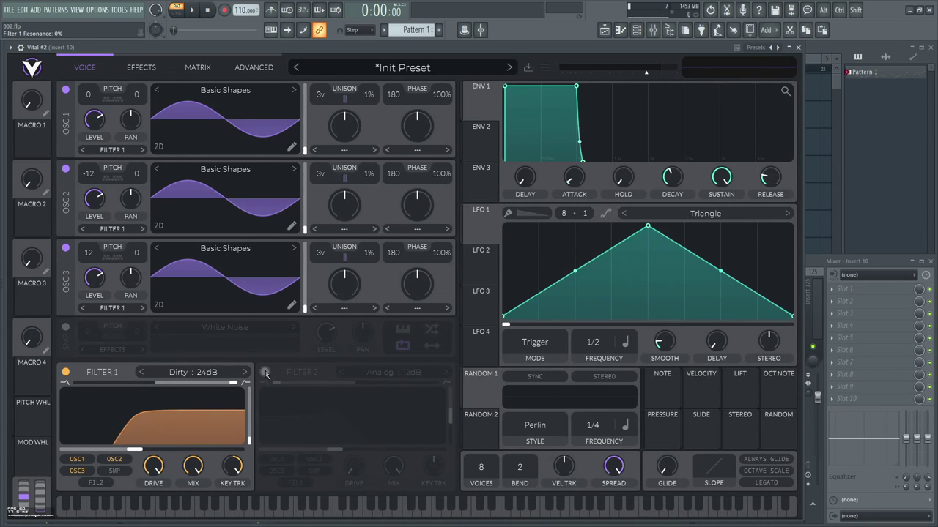
- Switch on Filter 2 as a Dirty 24dB filter with key tracking at 100%
{"action": "left_click", "coordinate": [265, 372]}
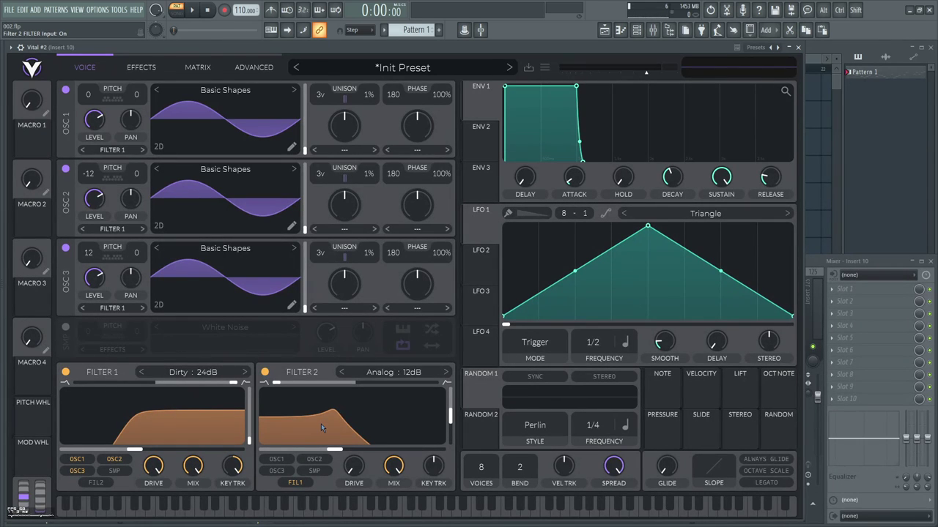
{"action": "left_click", "coordinate": [393, 372]}
{"action": "left_click", "coordinate": [513, 389]}
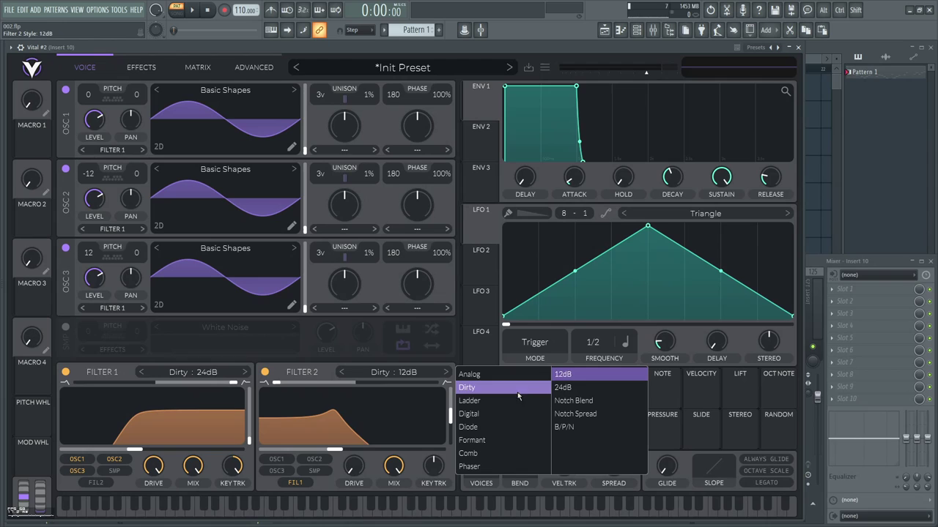
{"action": "left_click", "coordinate": [564, 387]}
{"action": "left_click", "coordinate": [380, 414]}
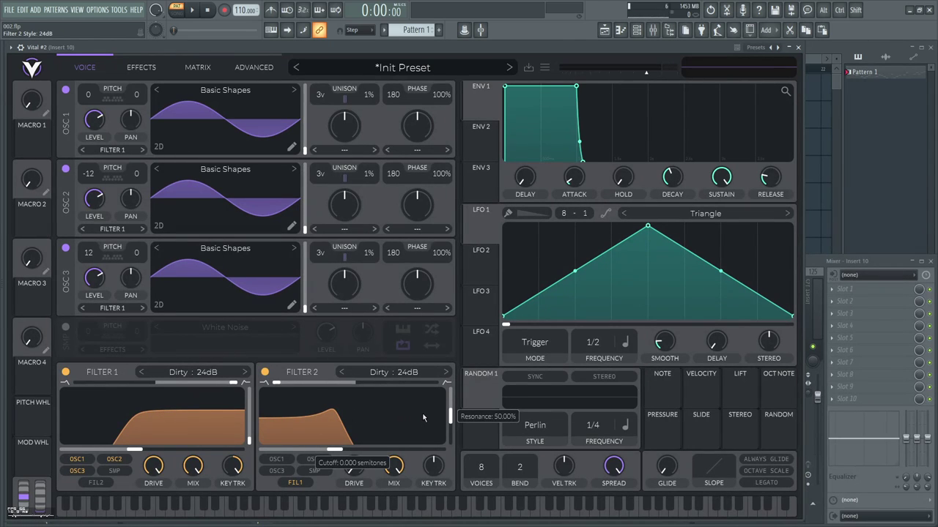
{"action": "mouse_move", "coordinate": [433, 467]}
{"action": "left_mouse_down"}
{"action": "mouse_move", "coordinate": [429, 388]}
{"action": "mouse_move", "coordinate": [449, 469]}
{"action": "left_mouse_up"}
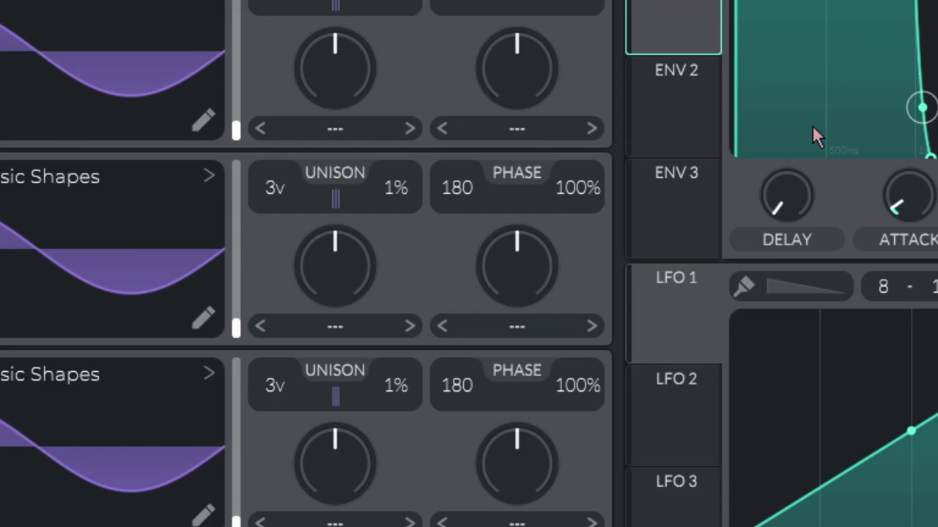
- Set Envelope 1 to a 0.07 s concave attack, 0.388 s decay, 0.7 sustain and 0.068 s release
{"action": "mouse_move", "coordinate": [577, 174]}
{"action": "mouse_move", "coordinate": [803, 265]}
{"action": "left_mouse_down"}
{"action": "mouse_move", "coordinate": [804, 243]}
{"action": "mouse_move", "coordinate": [803, 251]}
{"action": "left_mouse_up"}
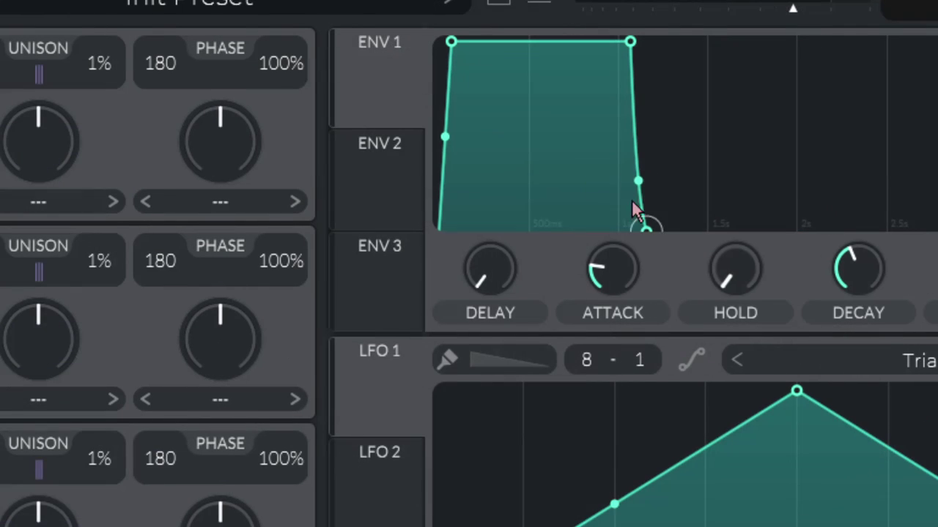
{"action": "left_click_drag", "start_coordinate": [457, 149], "coordinate": [454, 83]}
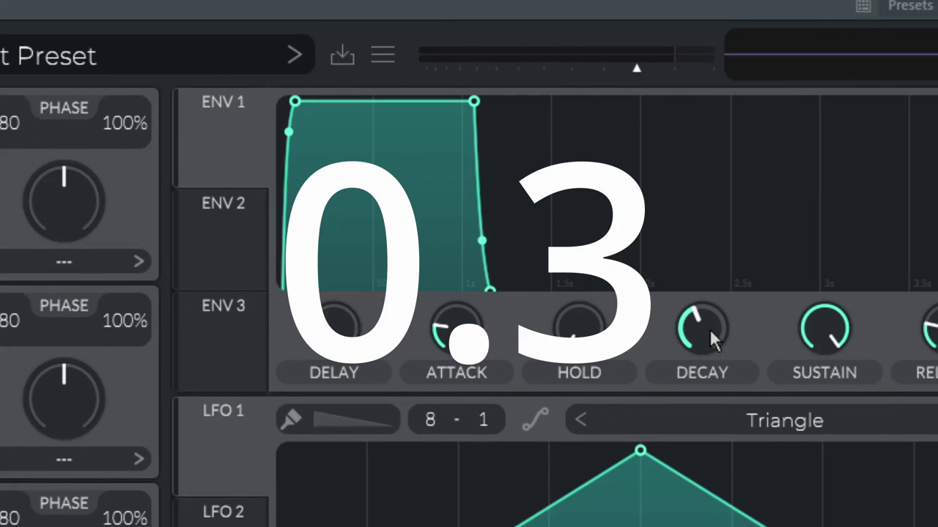
{"action": "left_click_drag", "start_coordinate": [710, 331], "coordinate": [711, 373]}
{"action": "mouse_move", "coordinate": [798, 386]}
{"action": "left_mouse_down"}
{"action": "mouse_move", "coordinate": [798, 418]}
{"action": "mouse_move", "coordinate": [794, 380]}
{"action": "left_mouse_up"}
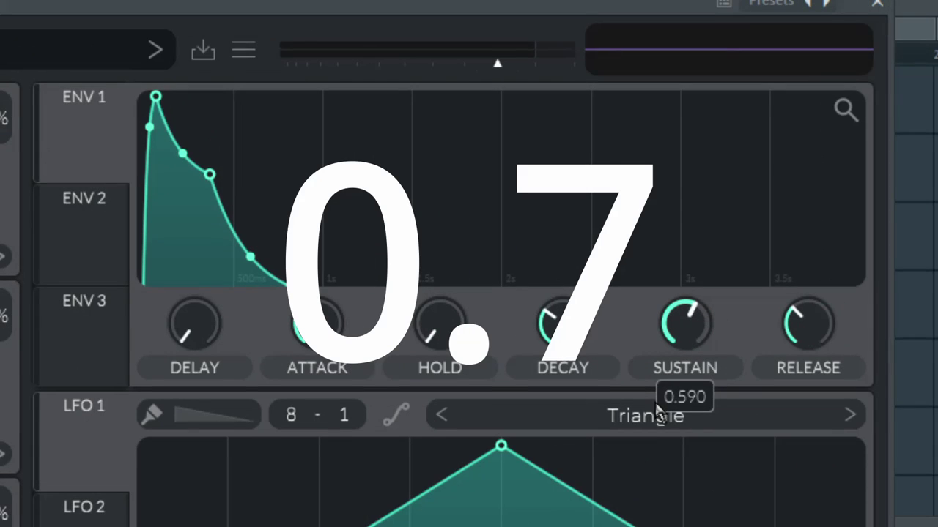
{"action": "left_click_drag", "start_coordinate": [655, 375], "coordinate": [655, 344]}
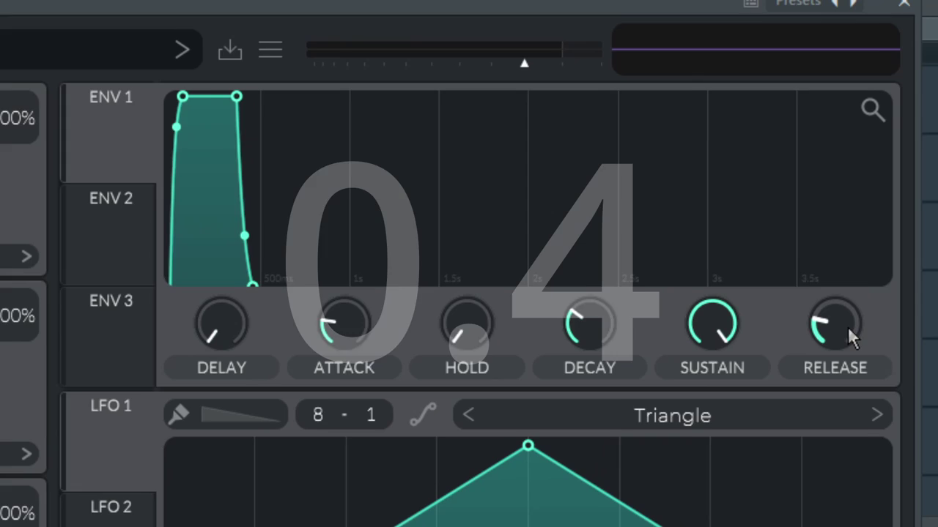
{"action": "left_click_drag", "start_coordinate": [821, 326], "coordinate": [810, 302]}
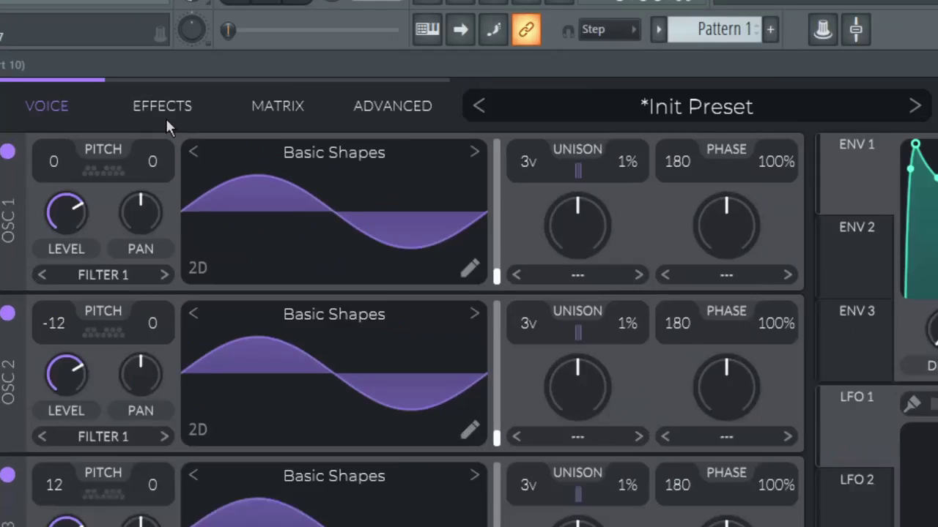
- Turn on the distortion effect with drive at about -7 dB and its filter set to Pre
{"action": "left_click", "coordinate": [140, 68]}
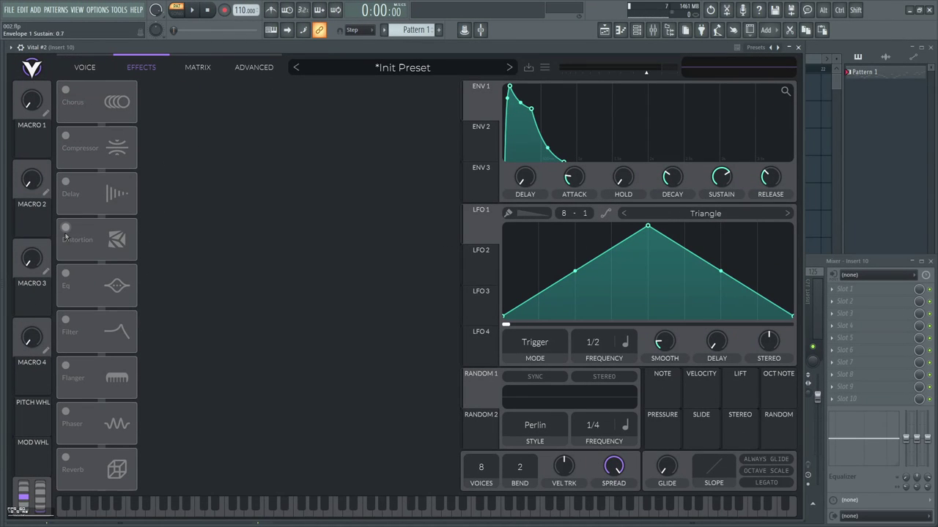
{"action": "left_click", "coordinate": [66, 231]}
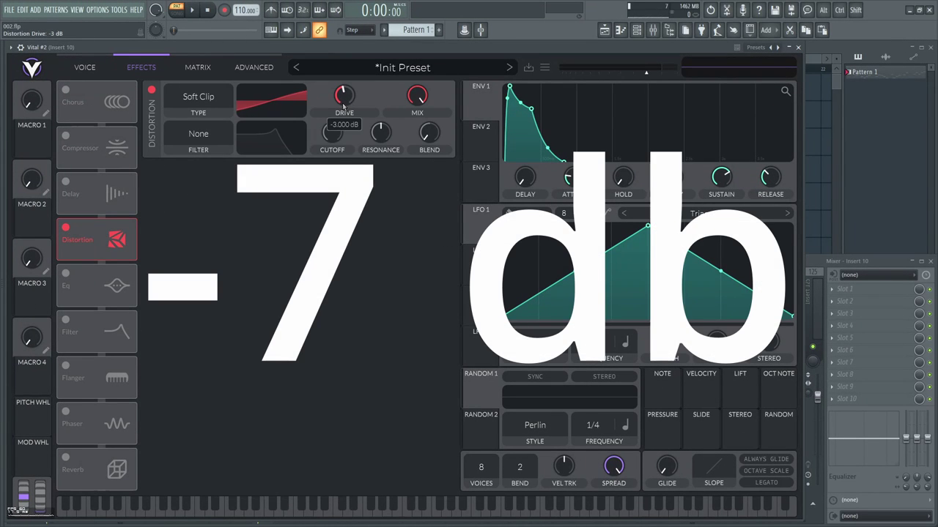
{"action": "left_click_drag", "start_coordinate": [343, 108], "coordinate": [344, 117]}
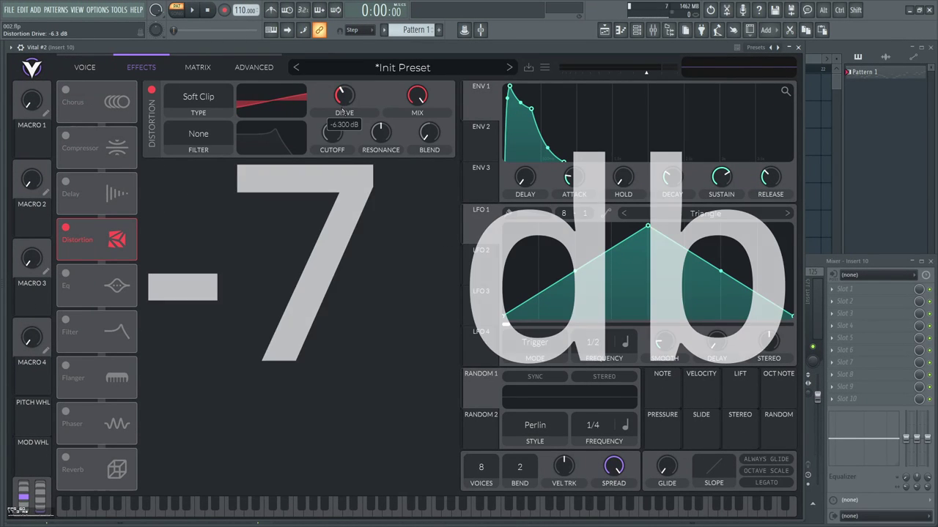
{"action": "left_click", "coordinate": [191, 144]}
{"action": "left_click", "coordinate": [191, 178]}
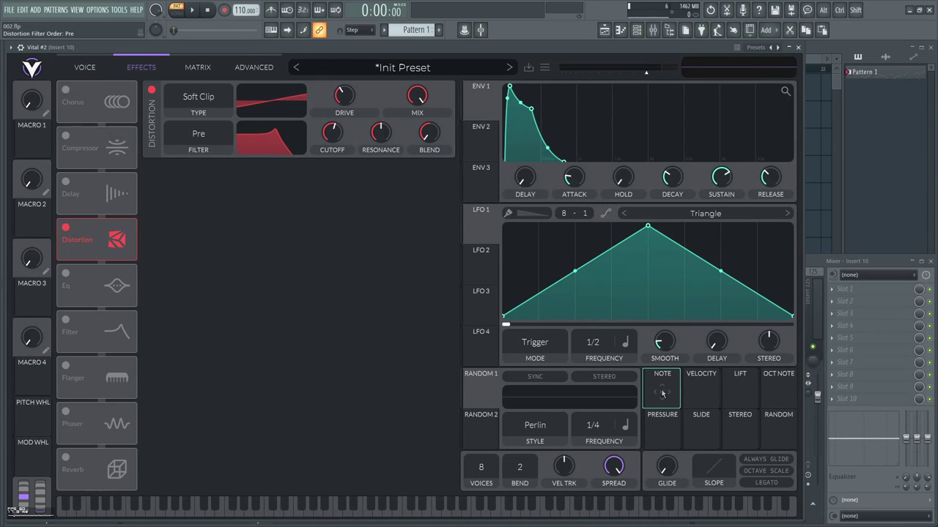
- Modulate the distortion filter cutoff with note pitch, raise its blend to 0.25, and play
{"action": "left_click_drag", "start_coordinate": [661, 393], "coordinate": [332, 154]}
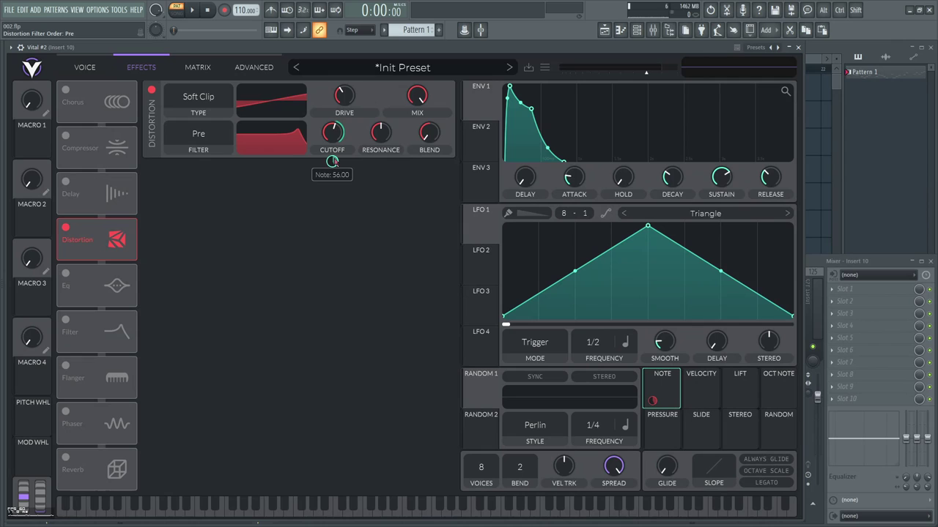
{"action": "right_click", "coordinate": [332, 161]}
{"action": "left_click", "coordinate": [355, 190]}
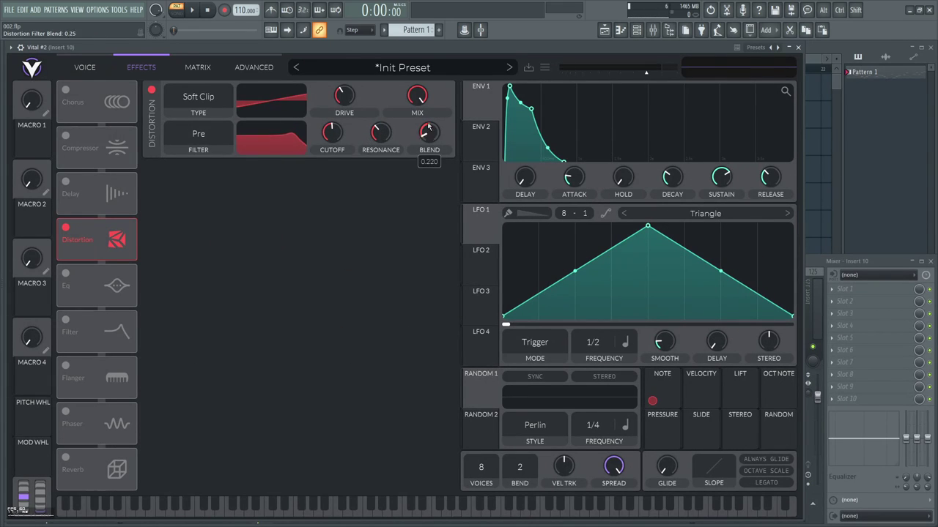
{"action": "left_click_drag", "start_coordinate": [429, 129], "coordinate": [434, 37]}
{"action": "key", "text": "space"}
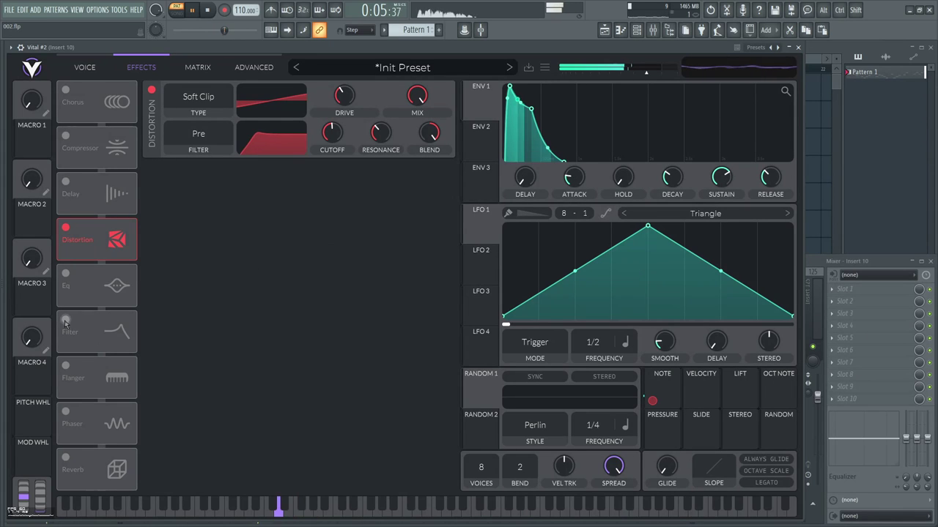
- Turn on the Filter effect in Dirty 24dB mode with resonance dropped to 0%
{"action": "left_click", "coordinate": [110, 318]}
{"action": "left_click", "coordinate": [230, 176]}
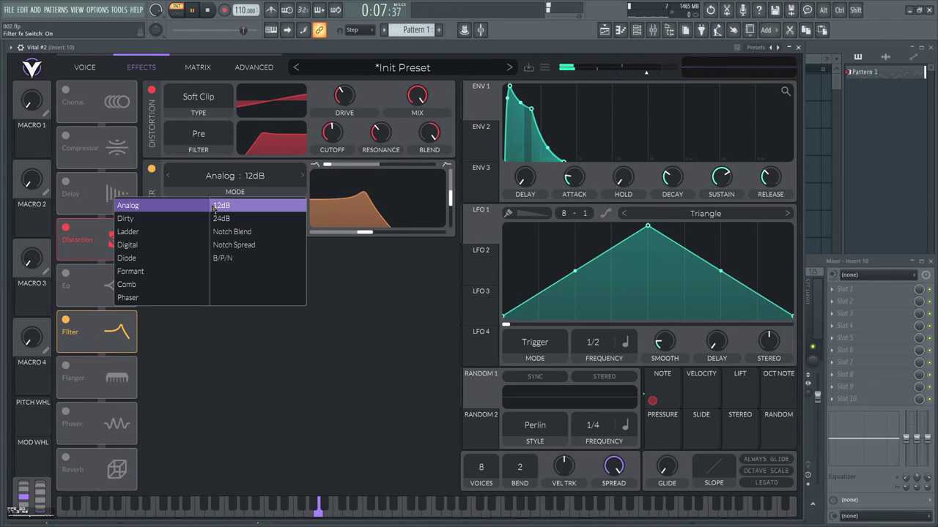
{"action": "left_click", "coordinate": [222, 218]}
{"action": "left_click", "coordinate": [383, 265]}
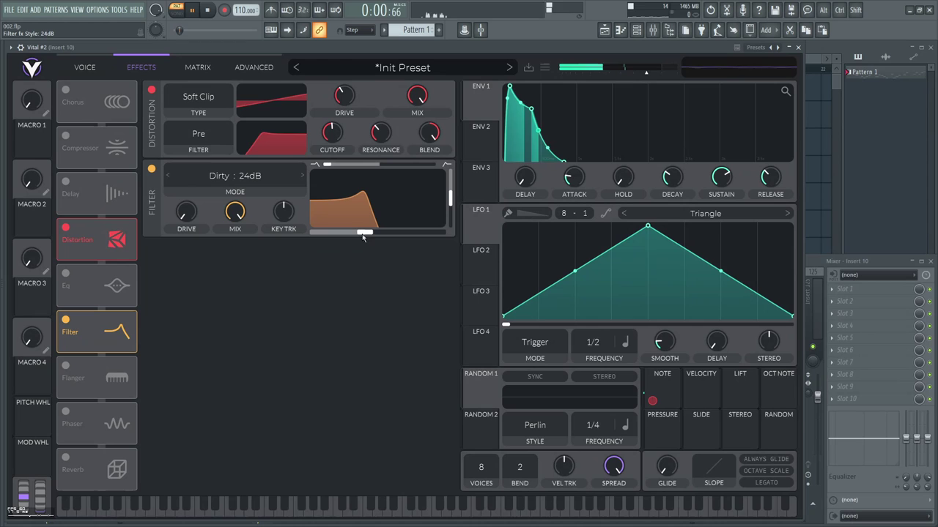
{"action": "left_click_drag", "start_coordinate": [449, 199], "coordinate": [446, 273]}
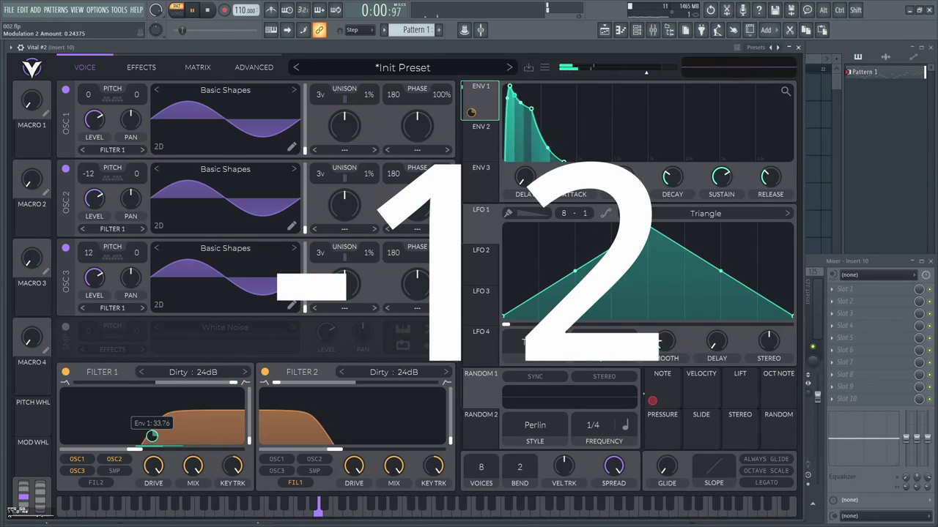
- Adjust Envelope 1's modulation settings on the Filter 1 and Filter 2 cutoffs
{"action": "right_click", "coordinate": [151, 437]}
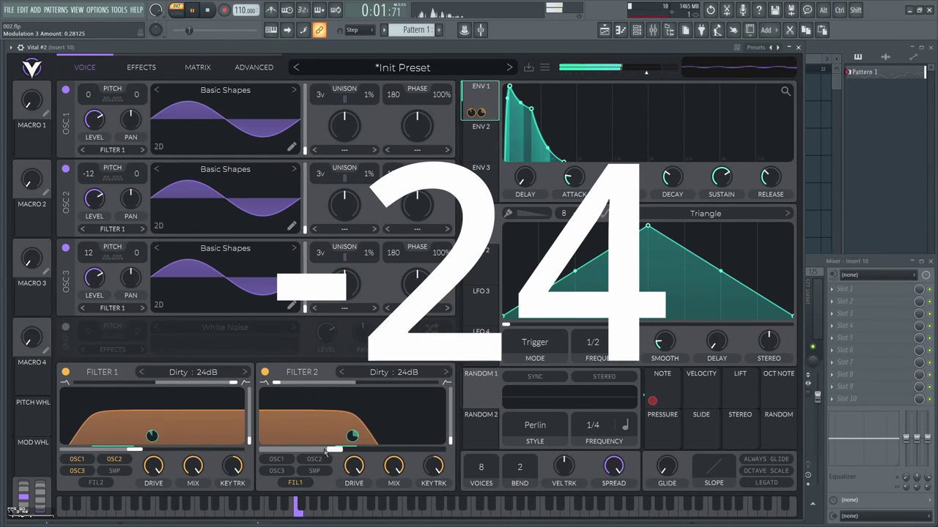
{"action": "right_click", "coordinate": [333, 453]}
{"action": "left_click", "coordinate": [357, 492]}
{"action": "mouse_move", "coordinate": [355, 484]}
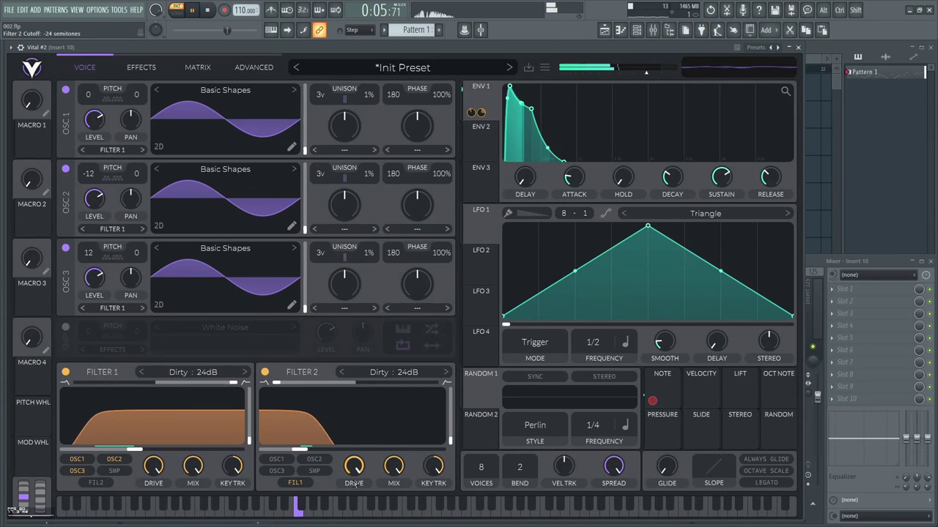
- Route Envelope 1 to the distortion filter and Filter effect cutoffs
{"action": "left_click", "coordinate": [141, 67]}
{"action": "left_click_drag", "start_coordinate": [471, 112], "coordinate": [331, 132]}
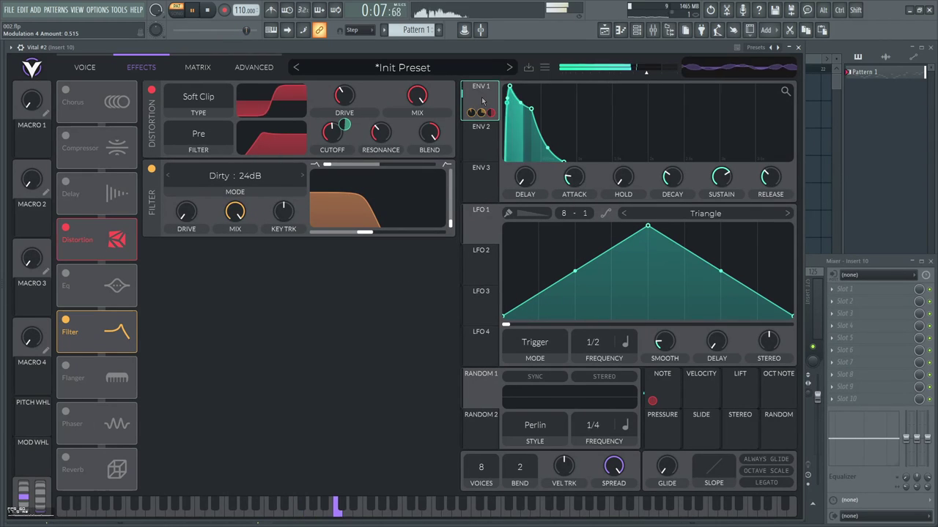
{"action": "left_click_drag", "start_coordinate": [480, 112], "coordinate": [376, 233]}
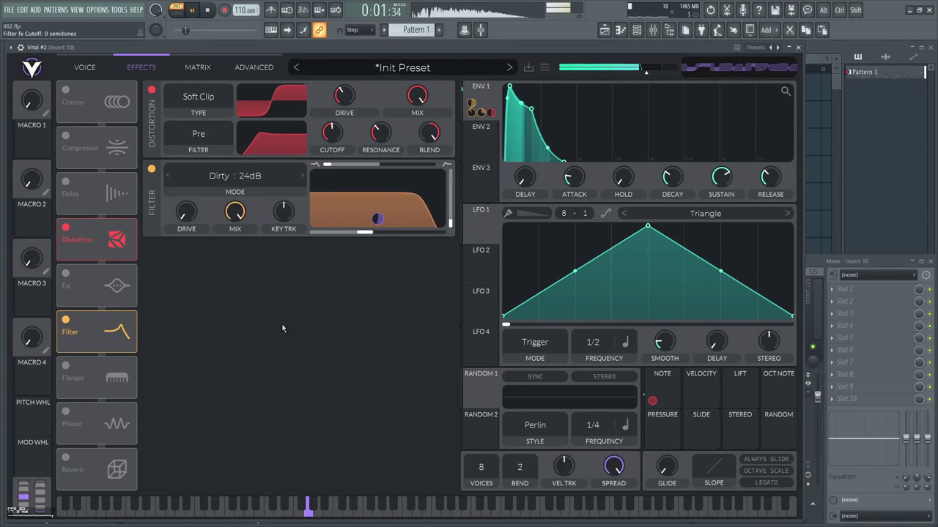
- Move the Vital window aside, bring the channel rack forward, and restart Pattern 1 playback
{"action": "left_click_drag", "start_coordinate": [203, 48], "coordinate": [266, 54]}
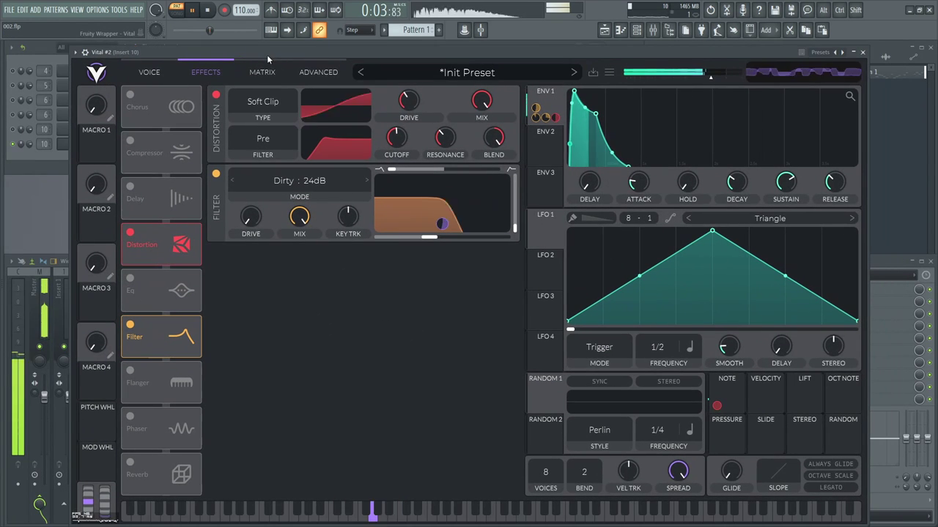
{"action": "left_click", "coordinate": [149, 71]}
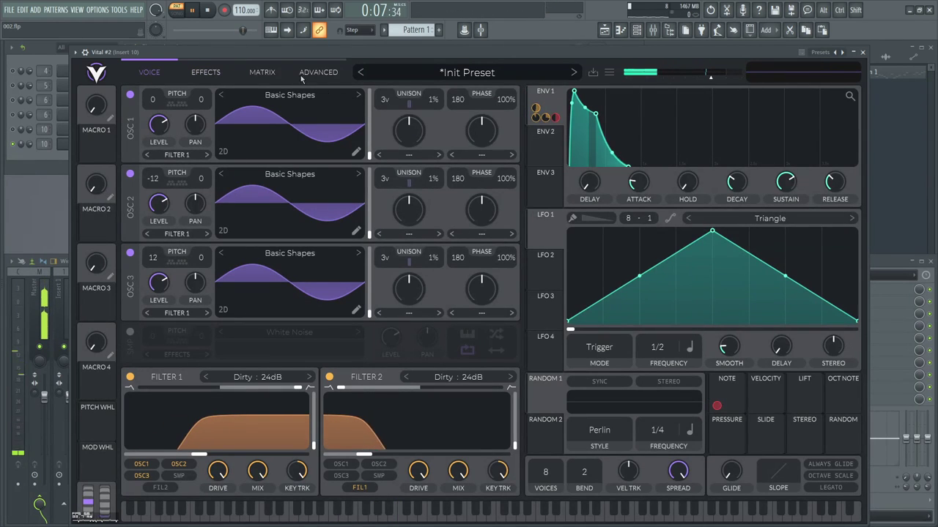
{"action": "left_click_drag", "start_coordinate": [310, 53], "coordinate": [323, 142]}
{"action": "left_click", "coordinate": [233, 56]}
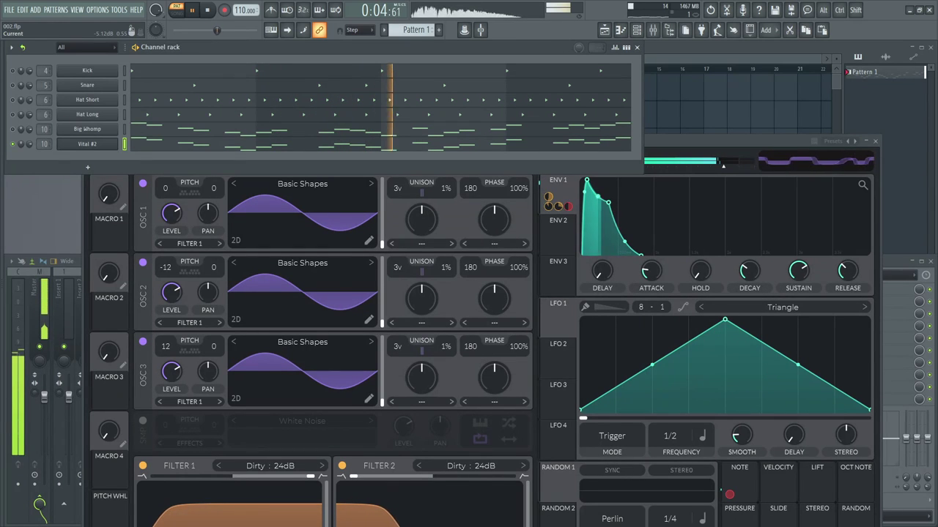
{"action": "key", "text": "space"}
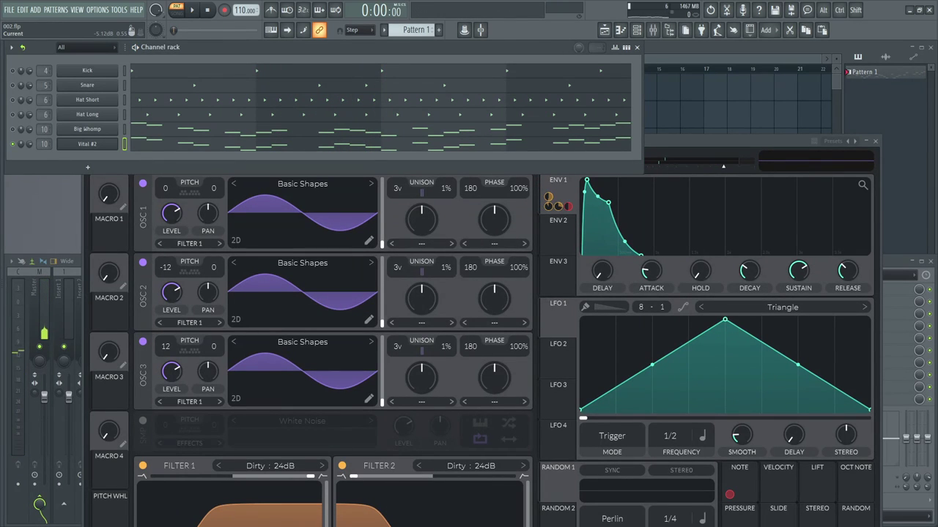
{"action": "key", "text": "space"}
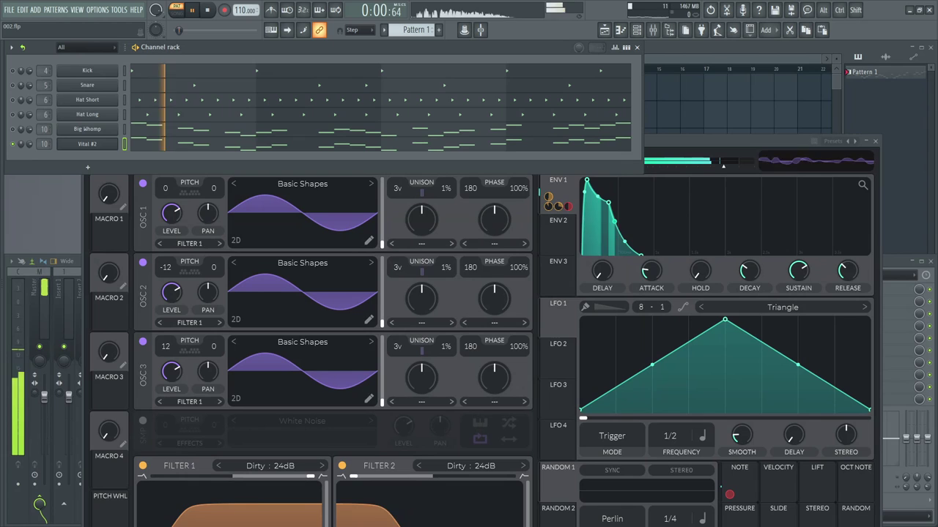